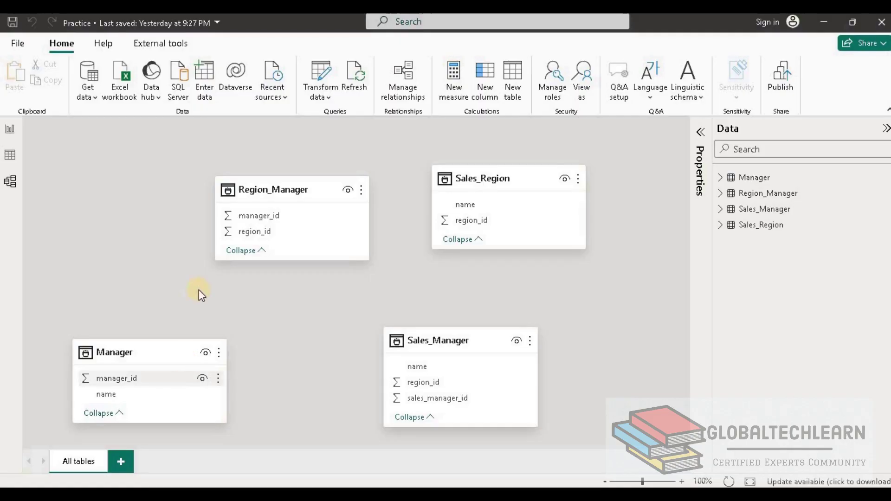
Link Manager→Region_Manager on manager_id, Region_Manager→Sales_Region and Sales_Region→Sales_Manager on region_id.
left_click(128, 382)
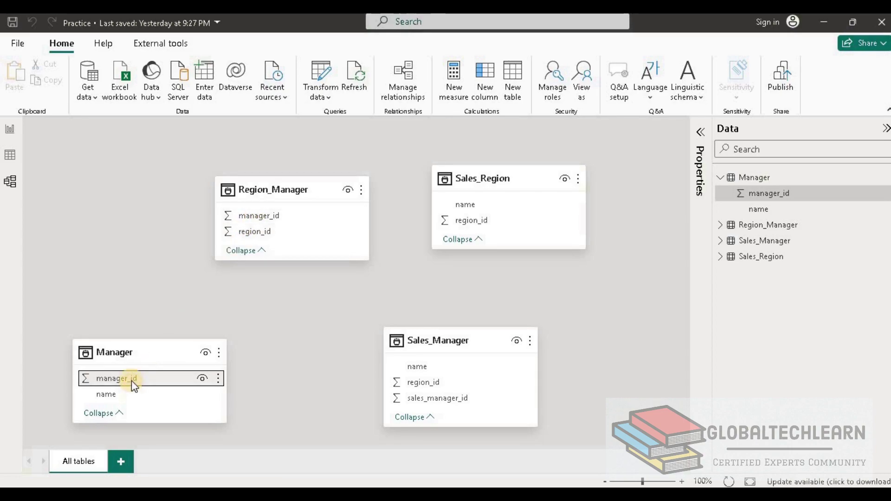
left_click_drag(140, 377, 261, 219)
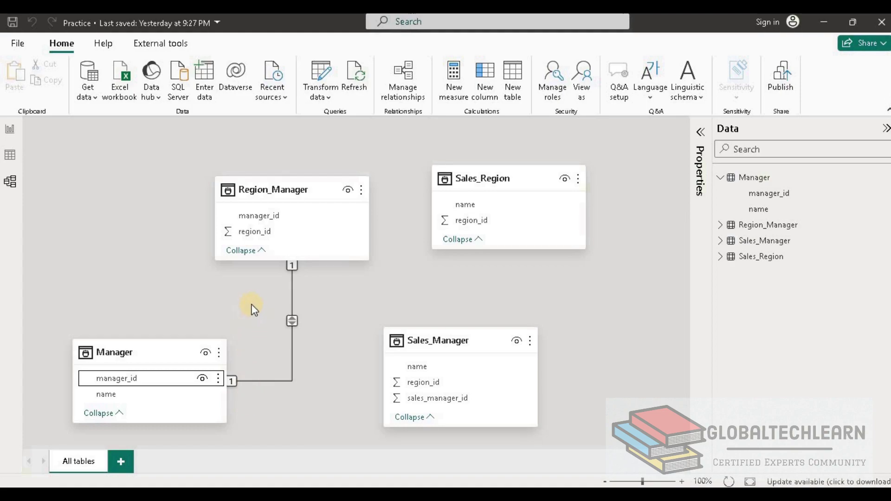
left_click(292, 190)
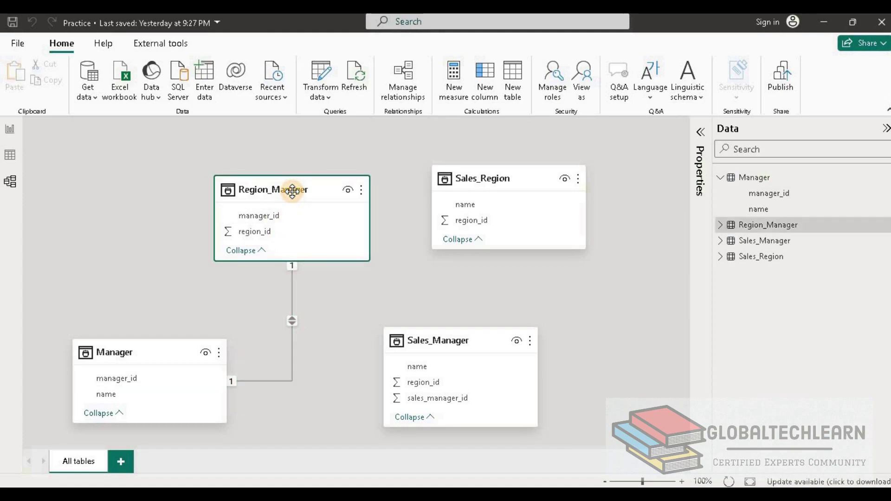
left_click_drag(259, 236, 460, 224)
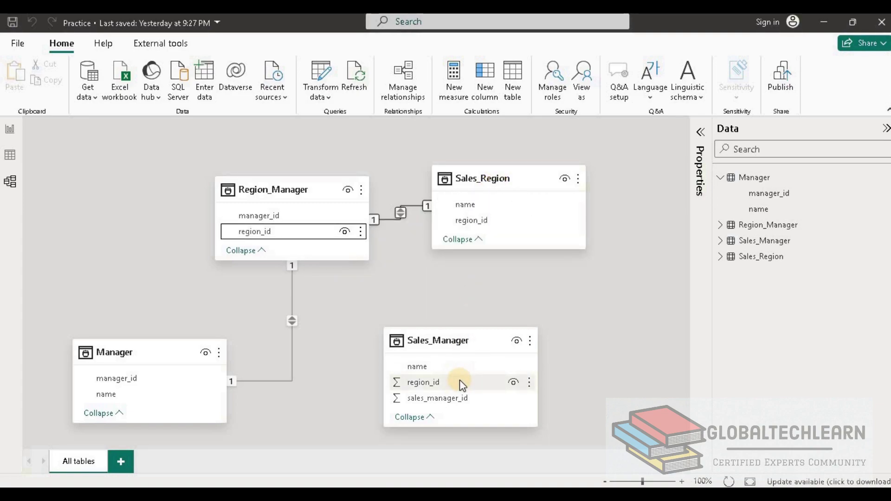
left_click_drag(495, 222, 434, 383)
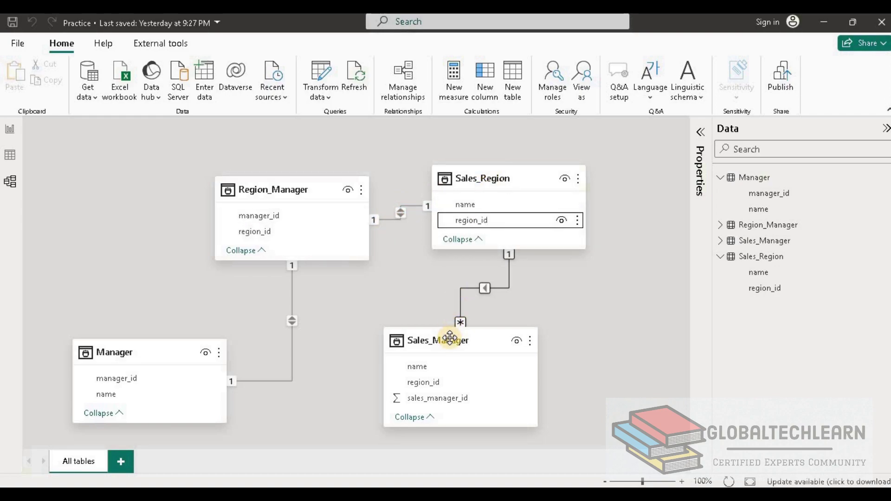
left_click(9, 156)
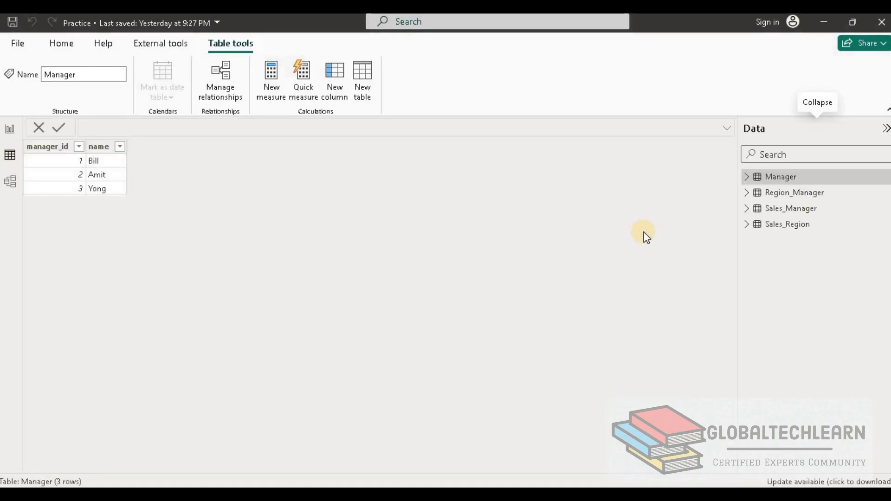
left_click(776, 177)
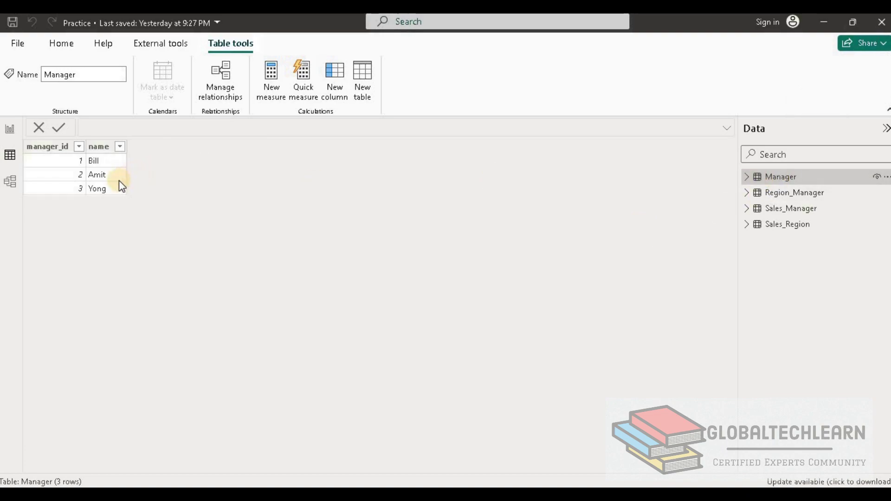
left_click(789, 194)
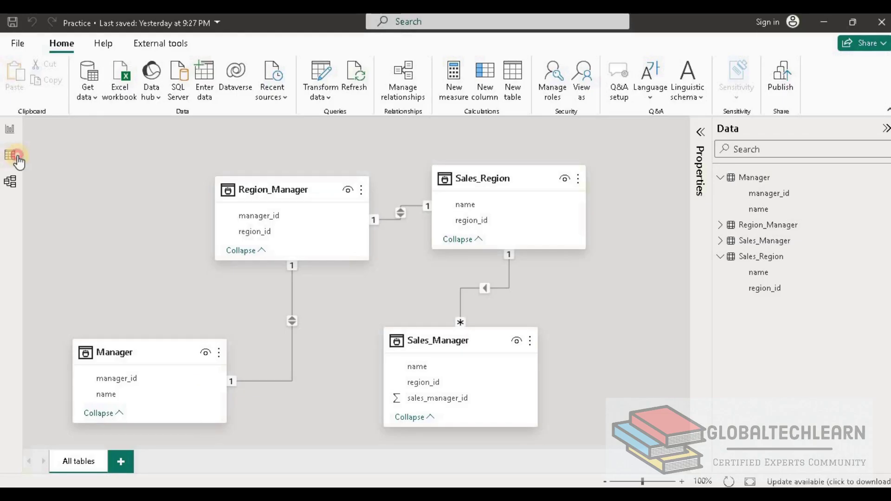
left_click(9, 155)
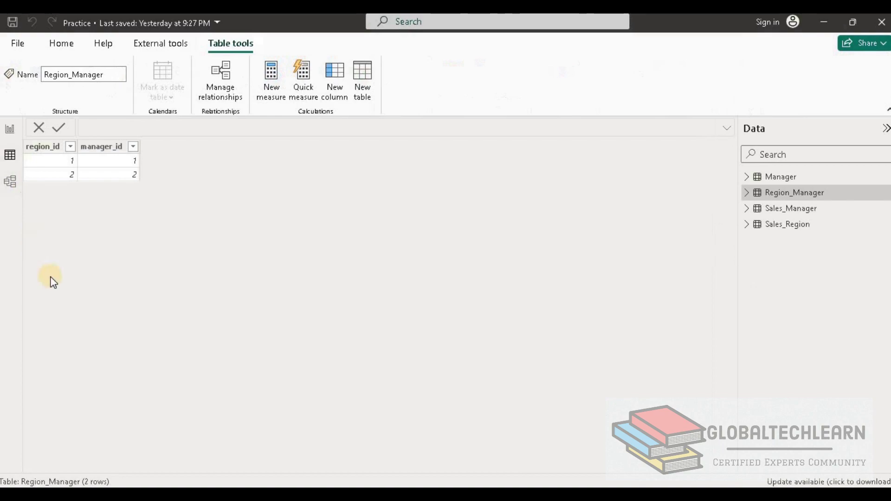
left_click(788, 226)
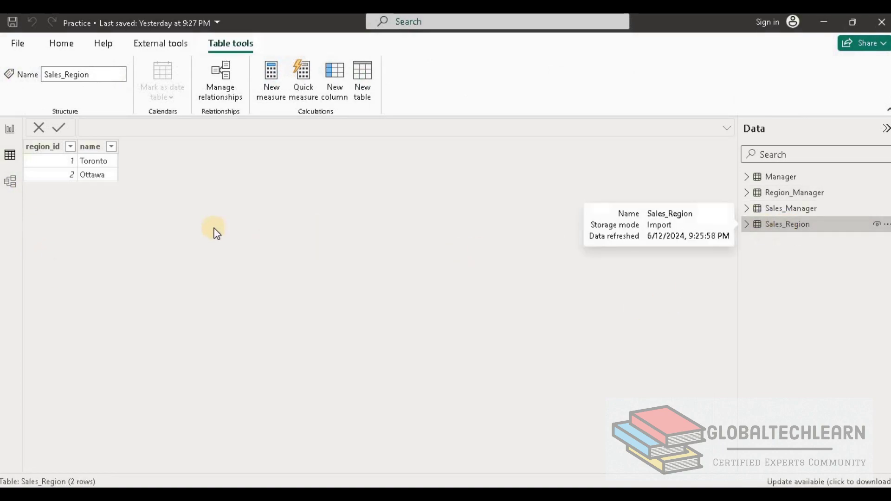
left_click(793, 212)
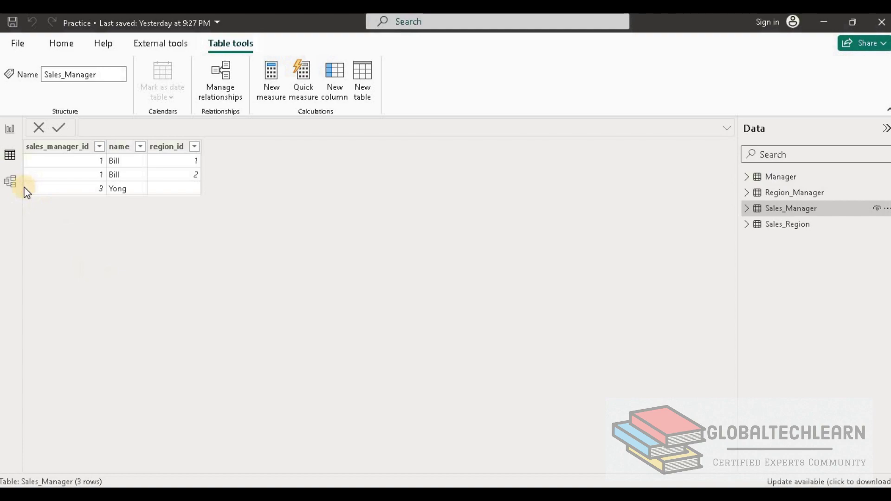
left_click(10, 182)
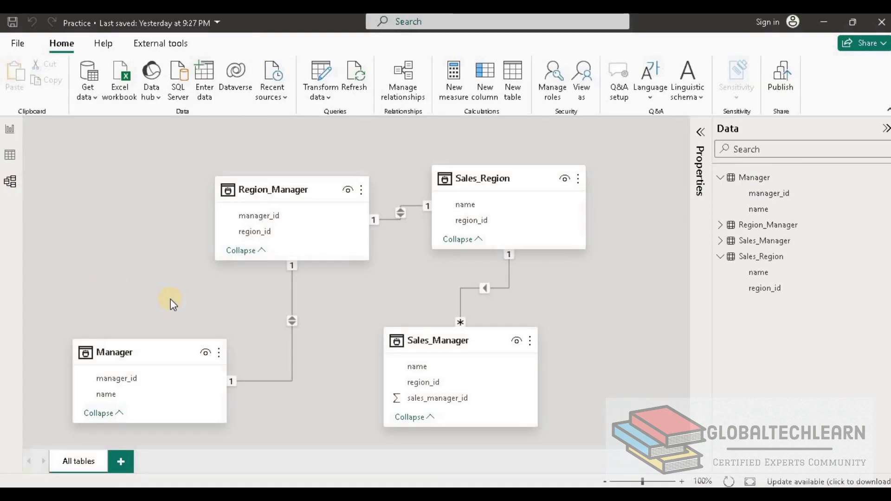
Review the Manager, Region_Manager and Sales_Region cards, then launch Transform data.
left_click(139, 355)
left_click(253, 190)
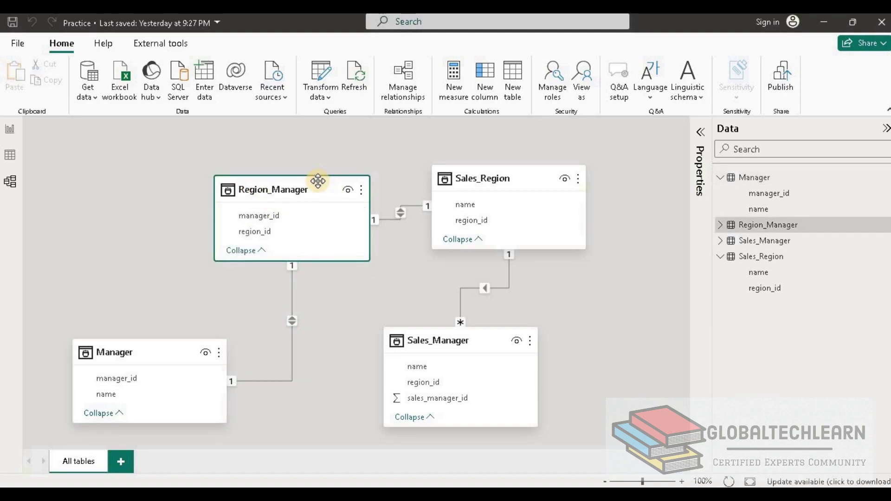
left_click(508, 177)
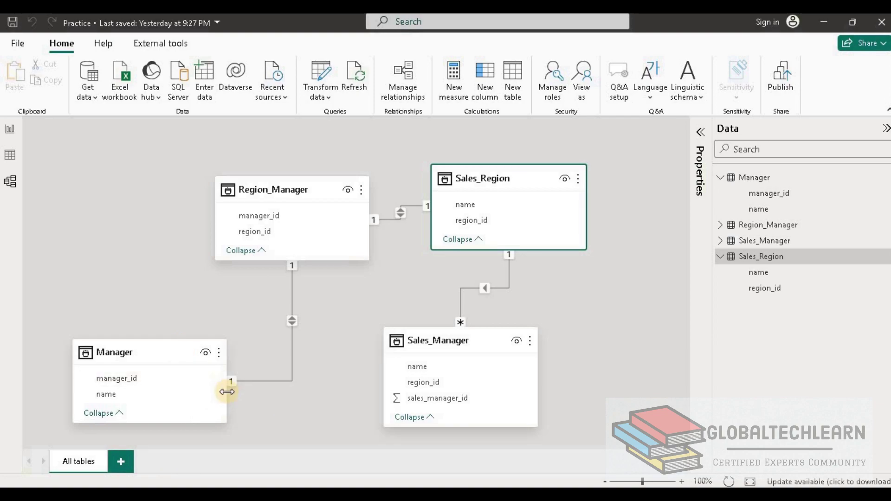
left_click(125, 354)
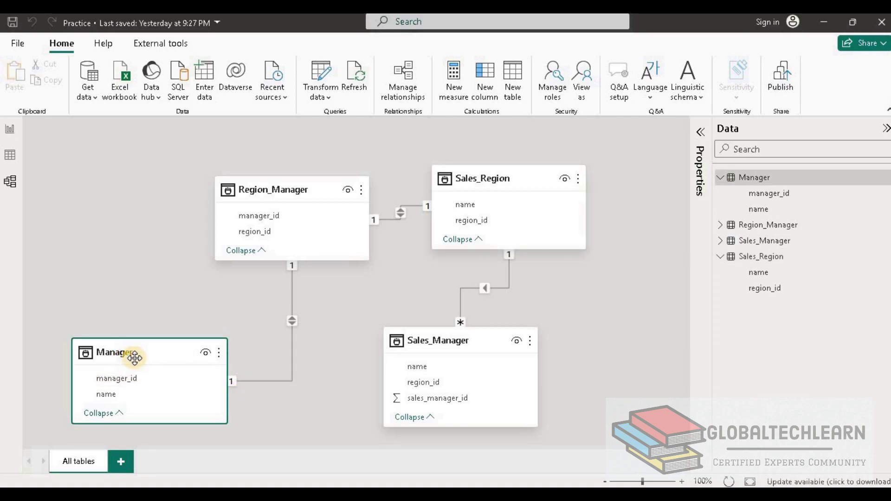
left_click(276, 190)
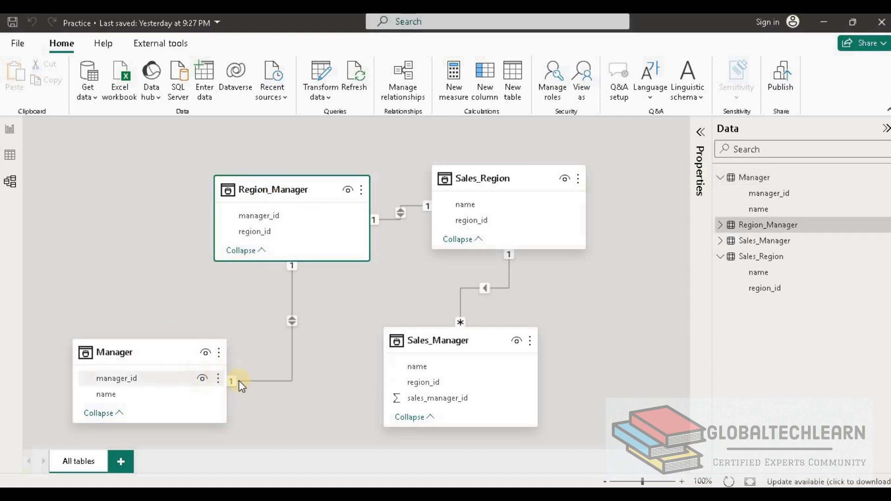
left_click(159, 352)
left_click(262, 189)
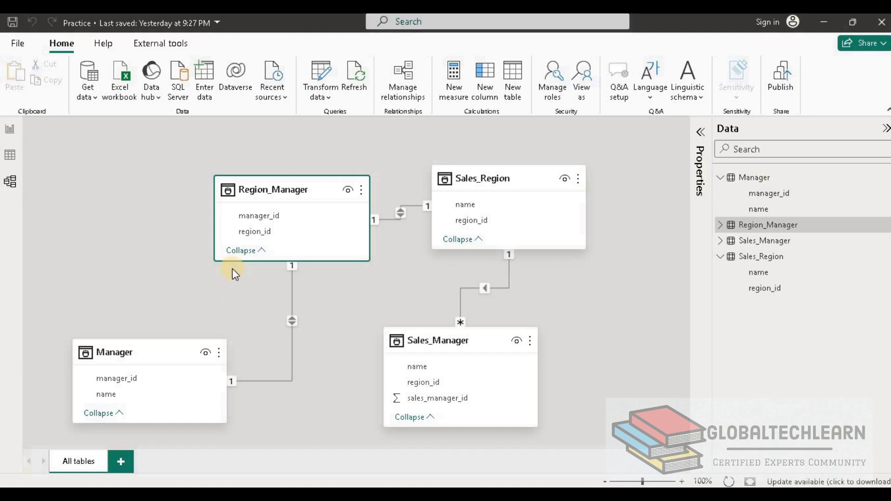
left_click(321, 77)
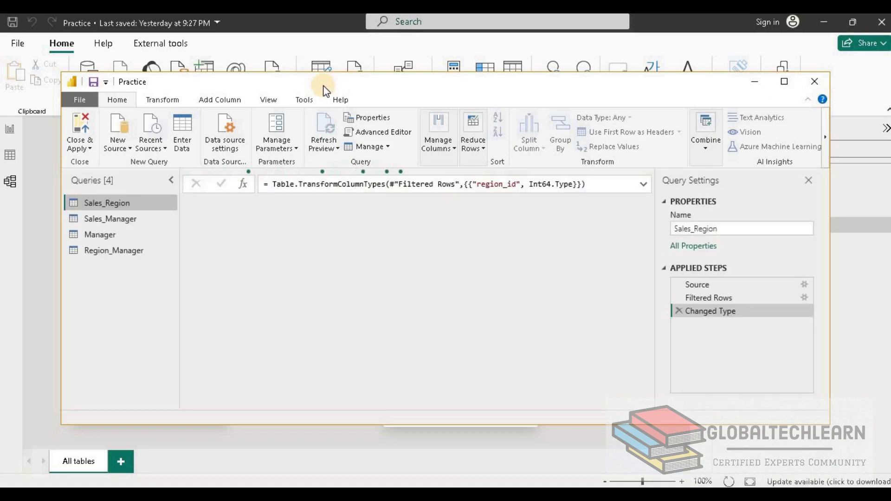
Reposition the Power Query window, select Region_Manager, and show the Combine options.
left_click_drag(325, 85, 612, 99)
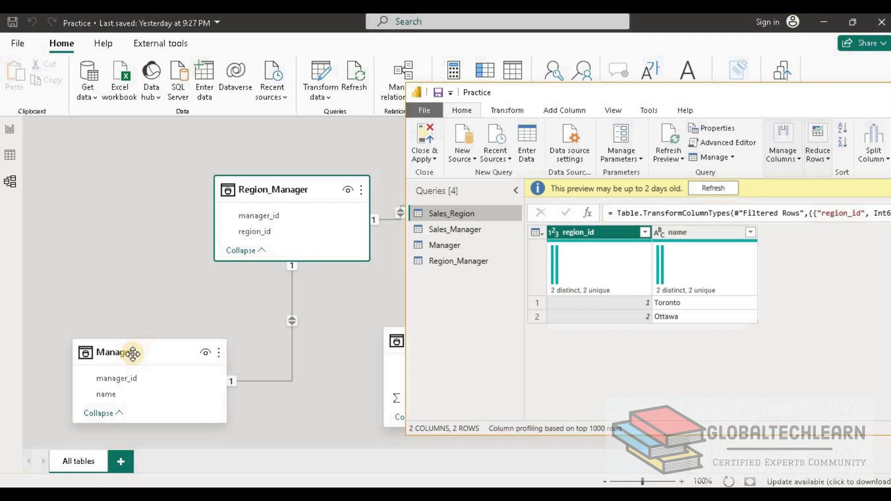
left_click_drag(580, 93, 302, 319)
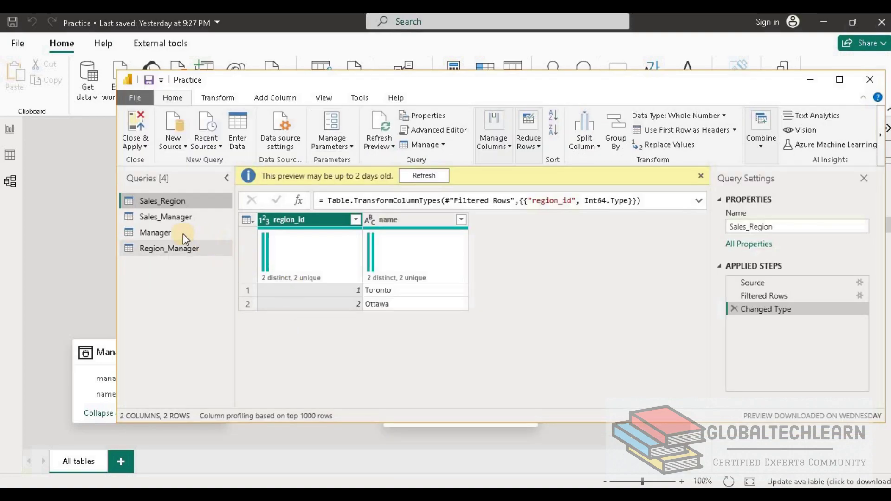
left_click(159, 251)
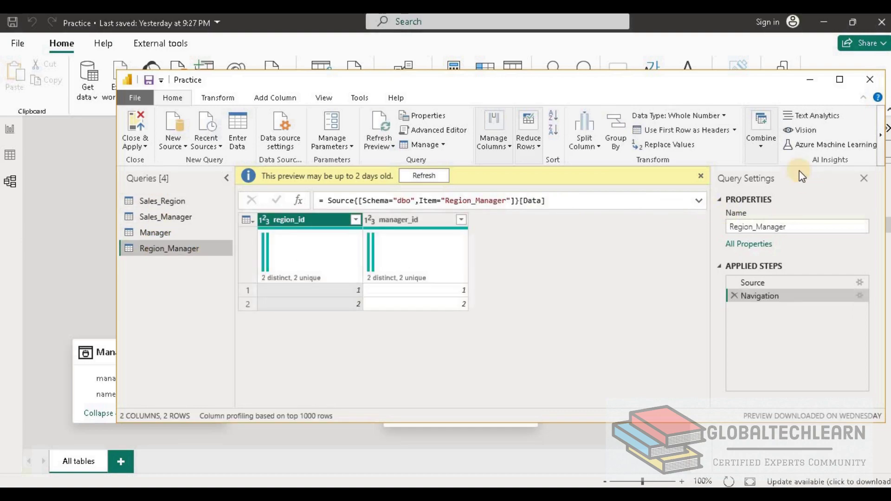
left_click(763, 150)
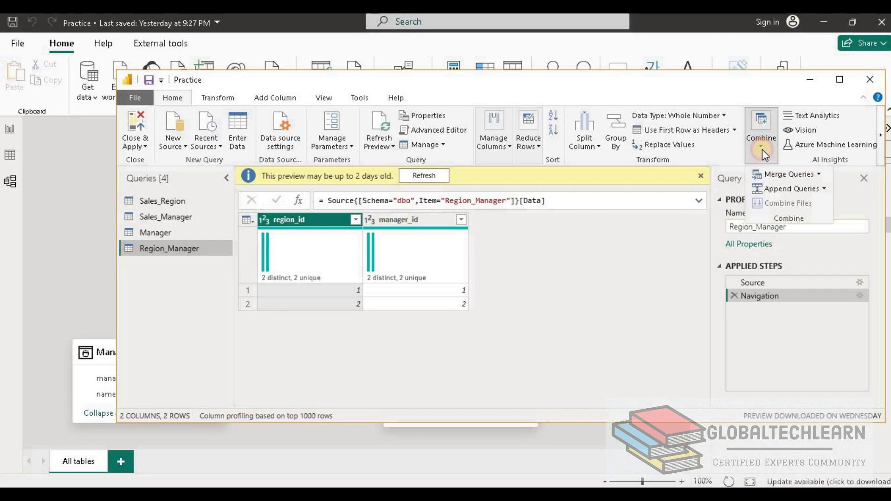
Merge Manager into Region_Manager as an Inner join on manager_id in both tables.
left_click(784, 175)
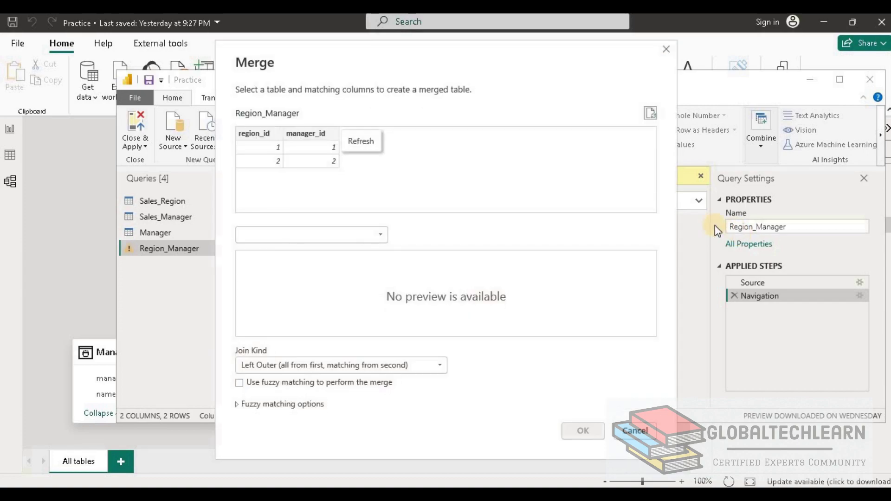
left_click(364, 237)
left_click(311, 253)
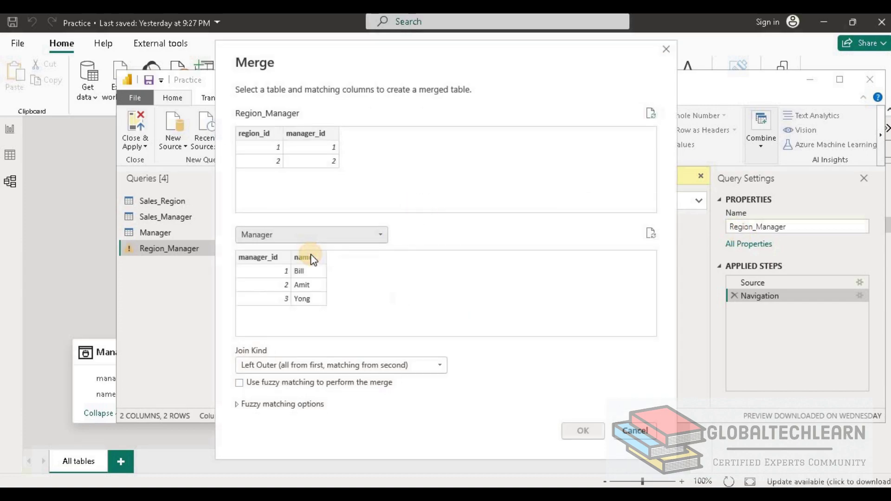
left_click(273, 262)
left_click(325, 134)
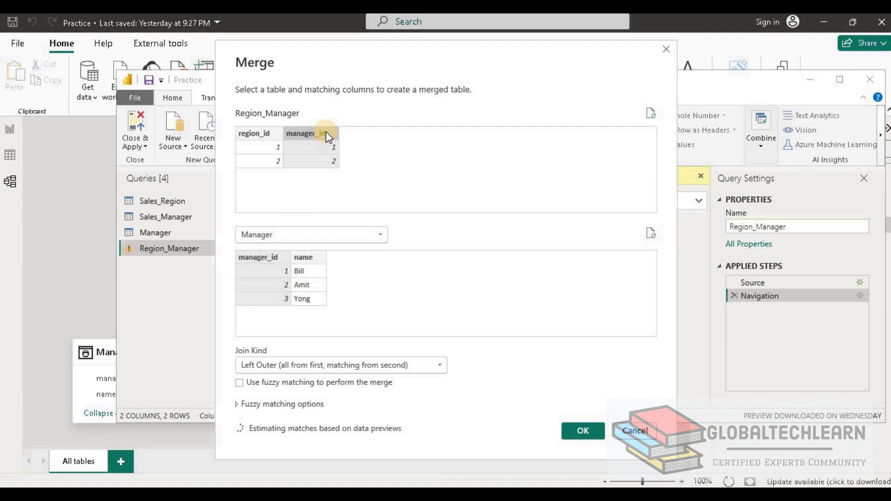
left_click(311, 365)
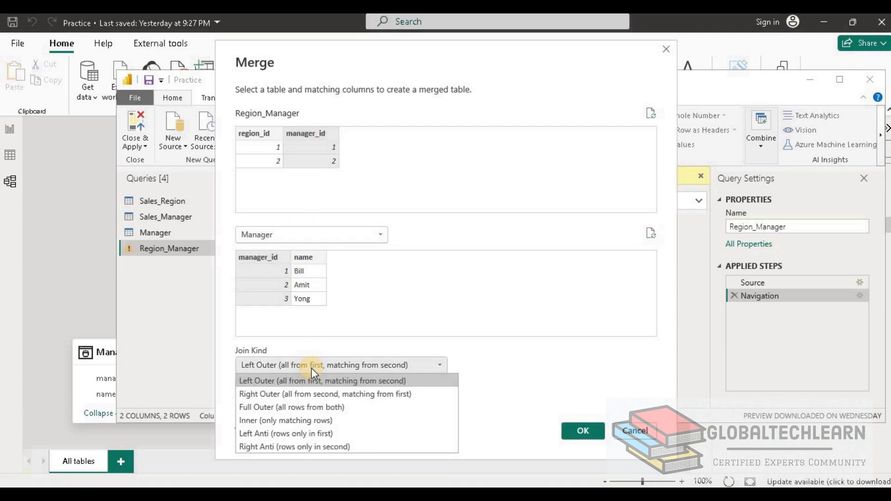
left_click(293, 420)
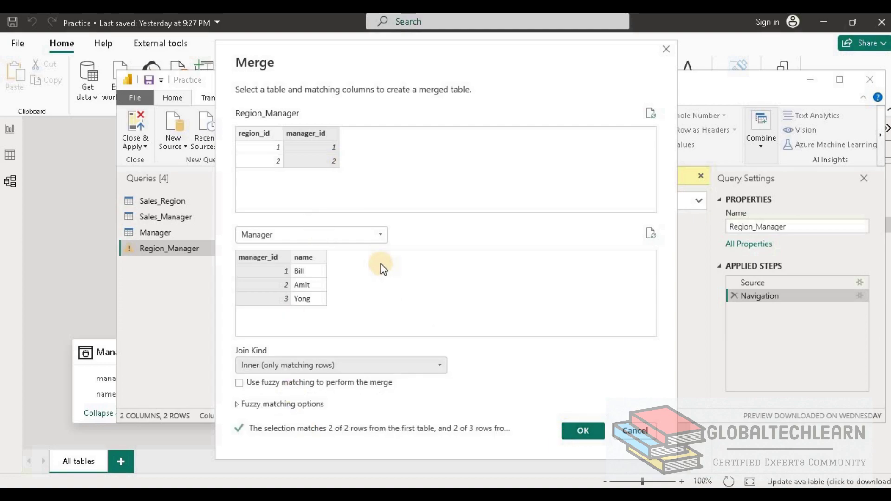
left_click(319, 148)
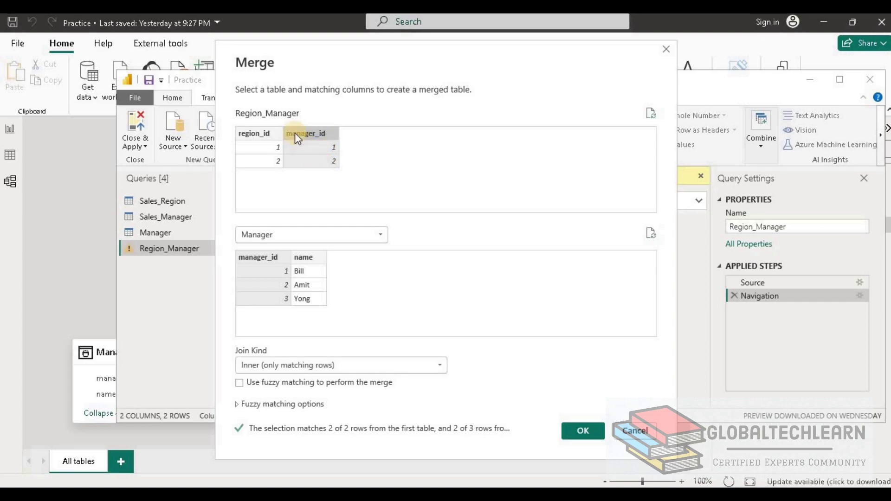
left_click(309, 275)
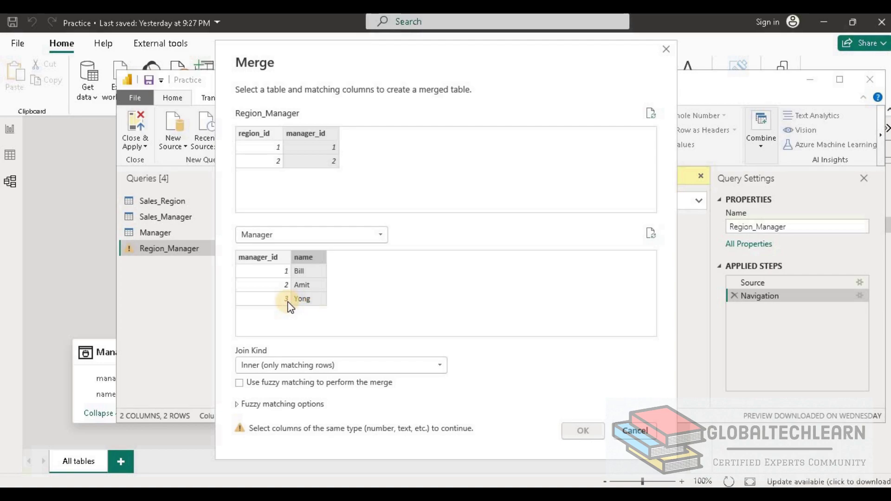
left_click(268, 258)
left_click(580, 433)
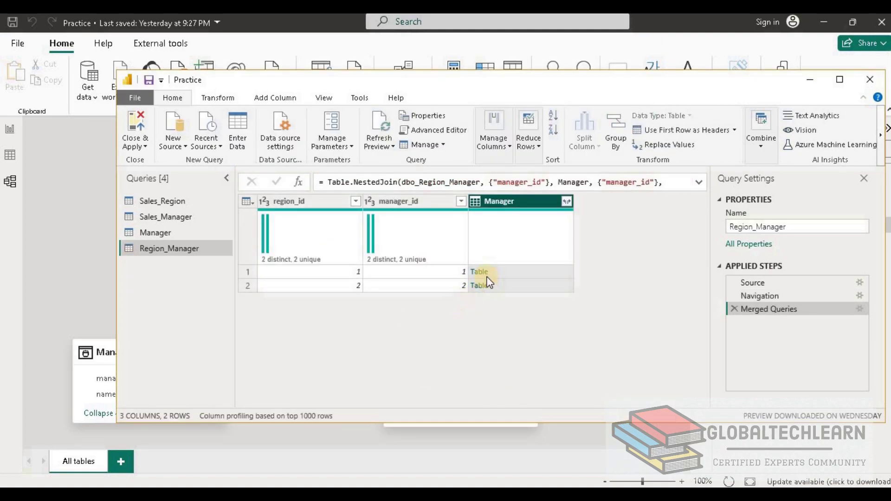
left_click(566, 201)
left_click(490, 350)
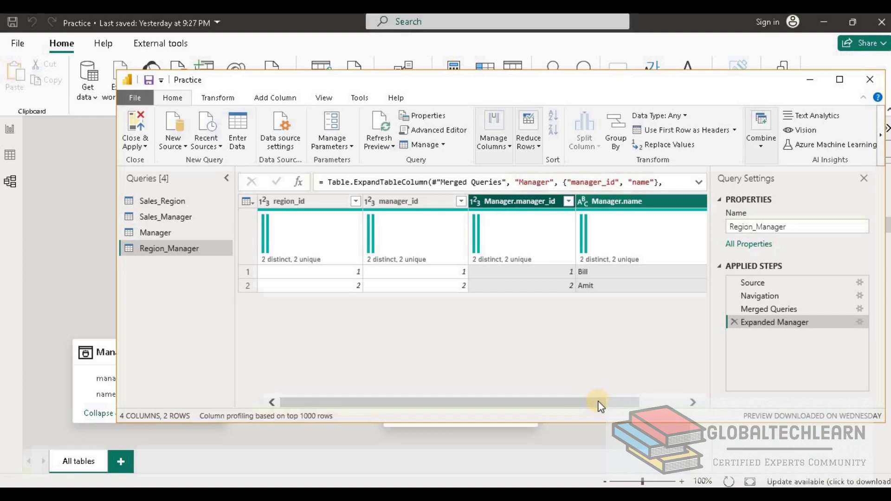
left_click(408, 273)
left_click(409, 286)
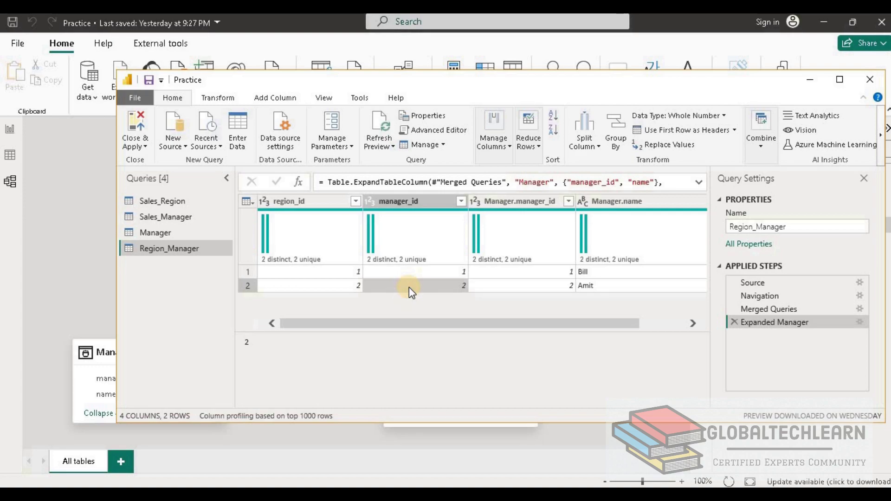
key("alt+Tab")
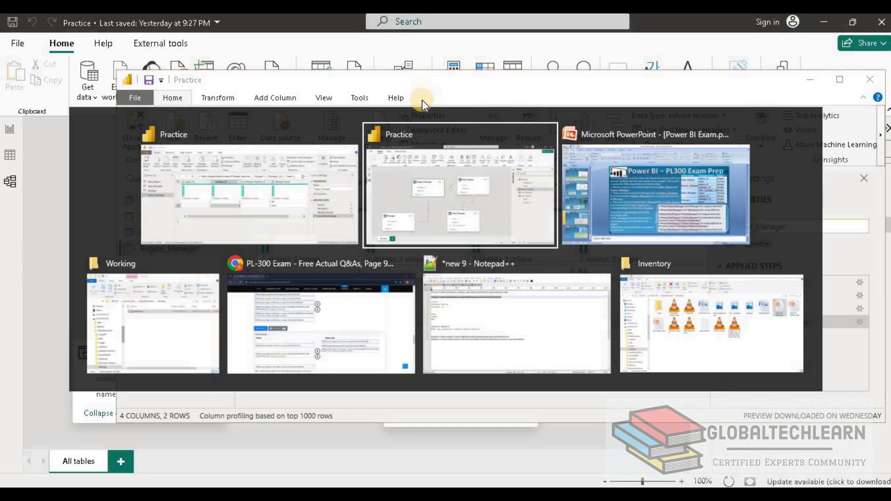
left_click(133, 352)
left_click(253, 187)
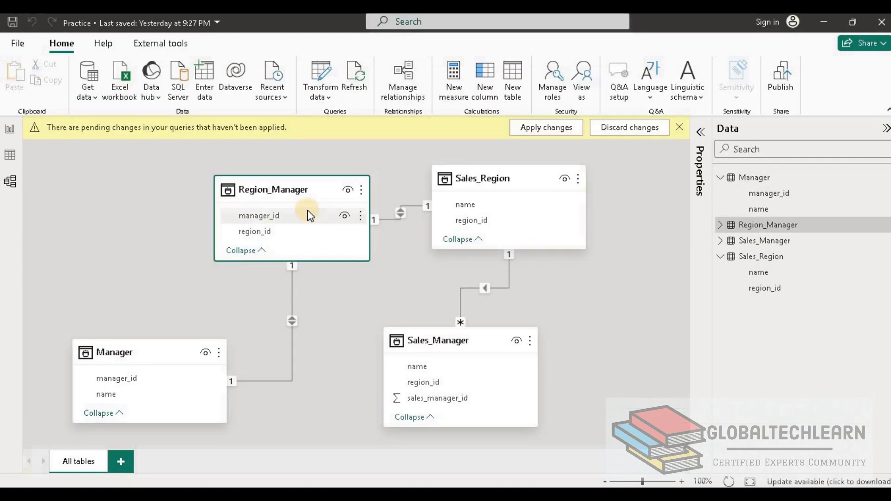
left_click(275, 201)
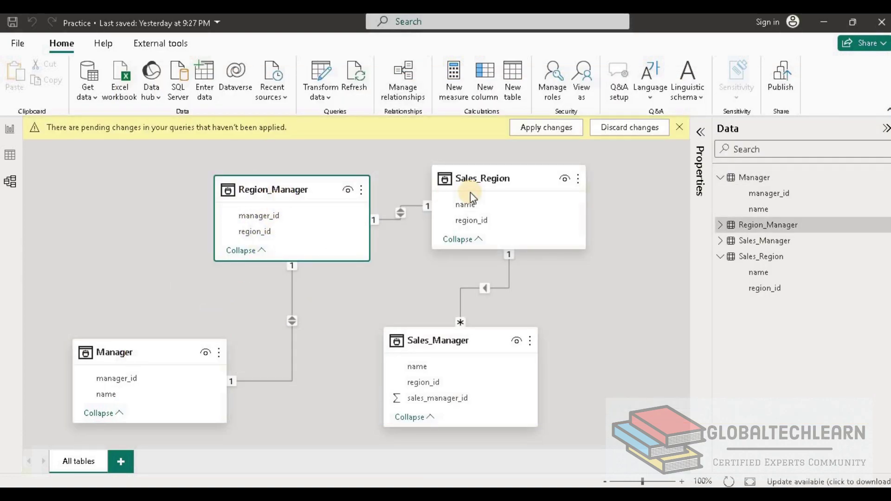
left_click(517, 178)
left_click(439, 339)
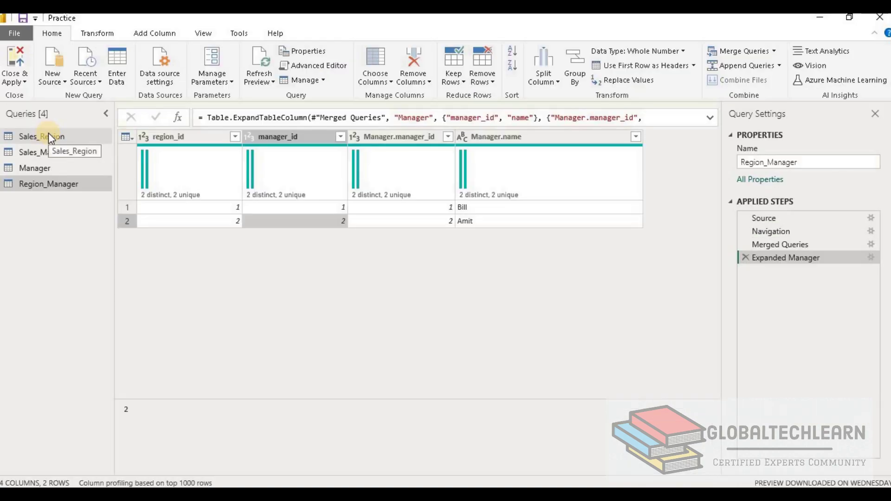
Merge Sales_Manager into Sales_Region as an Inner join on region_id in both tables.
left_click(46, 136)
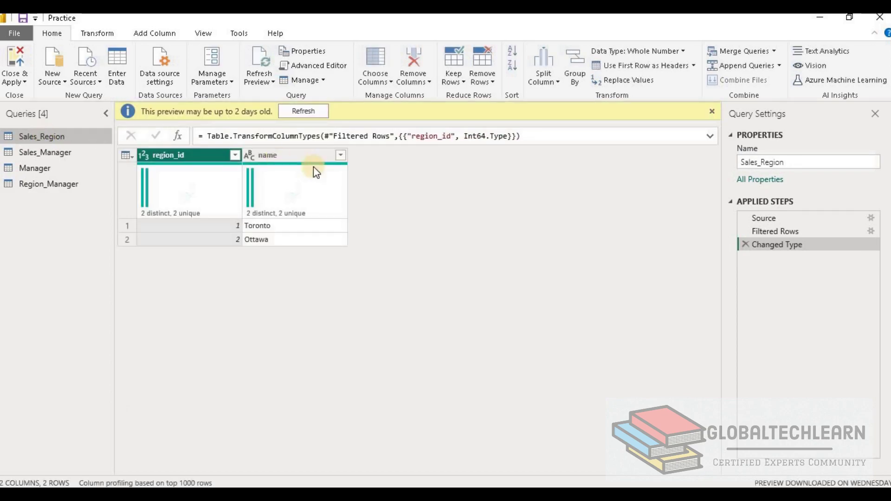
left_click(773, 52)
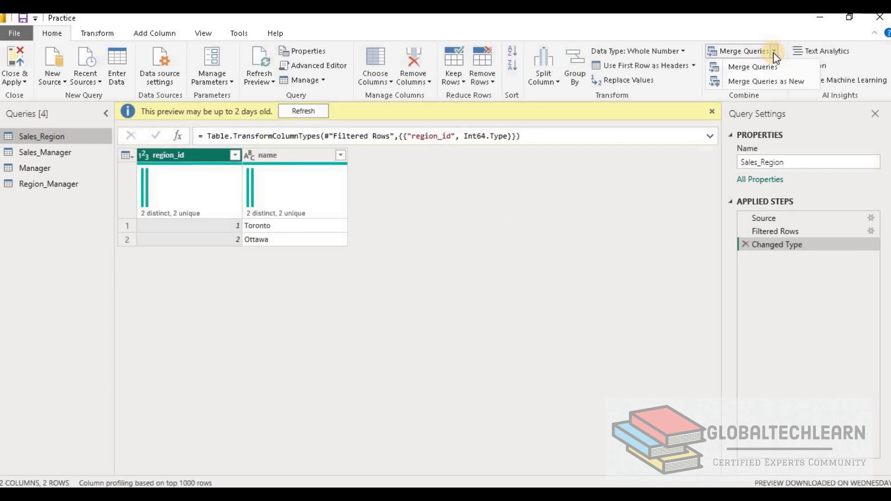
left_click(760, 67)
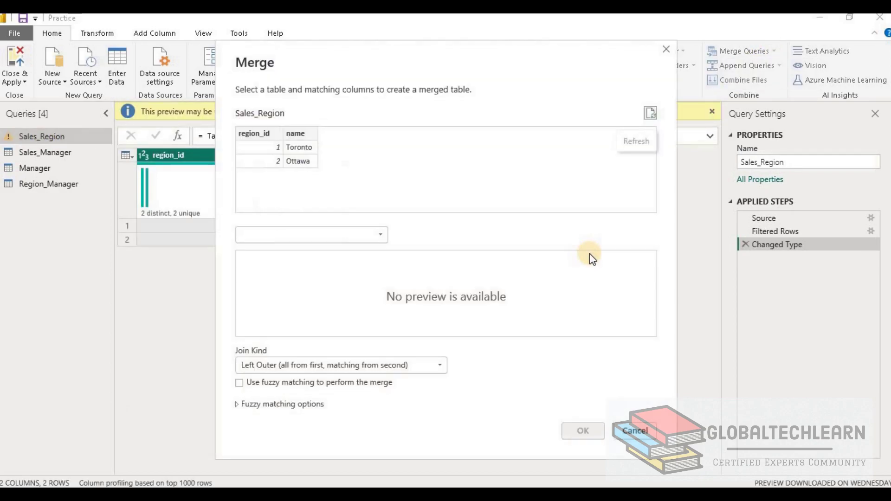
left_click(344, 236)
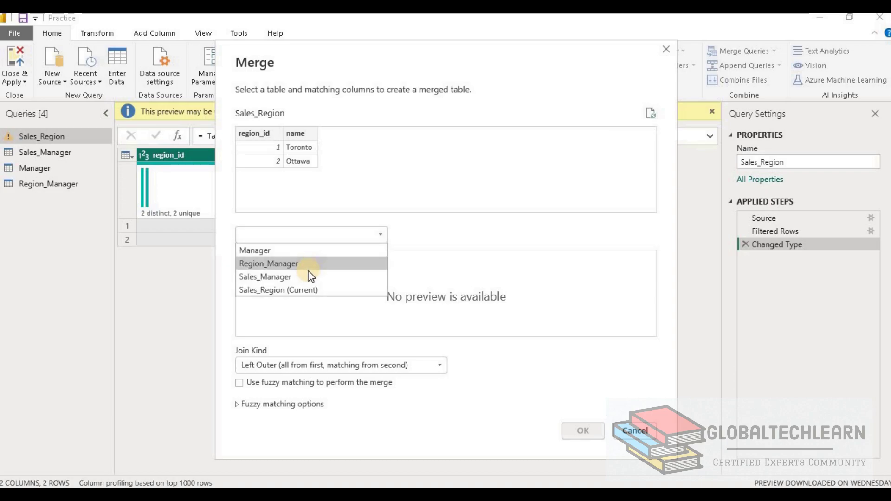
left_click(302, 282)
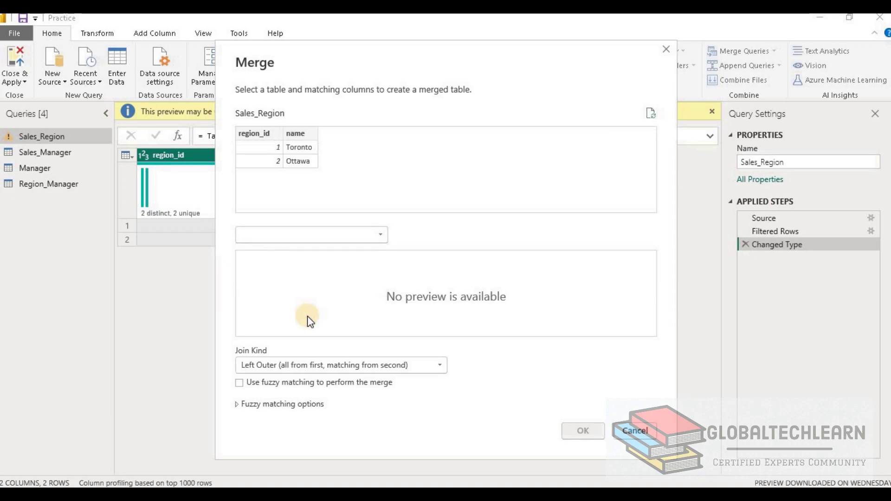
left_click(266, 133)
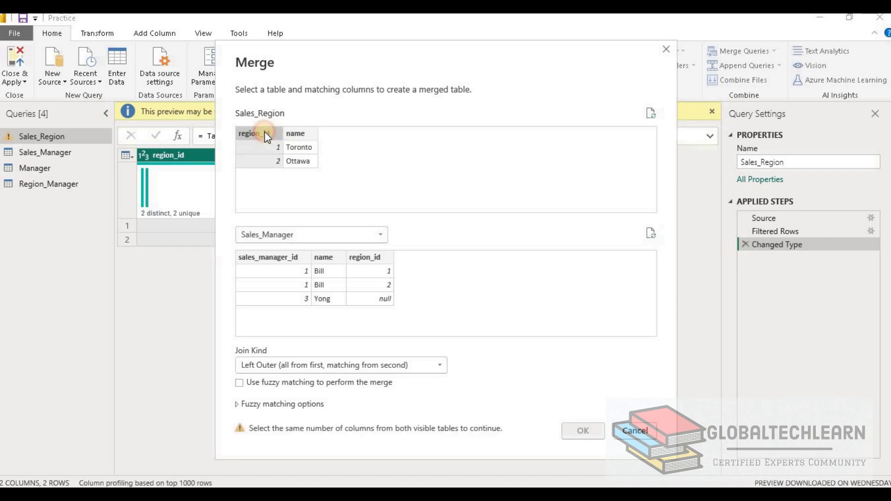
left_click(367, 257)
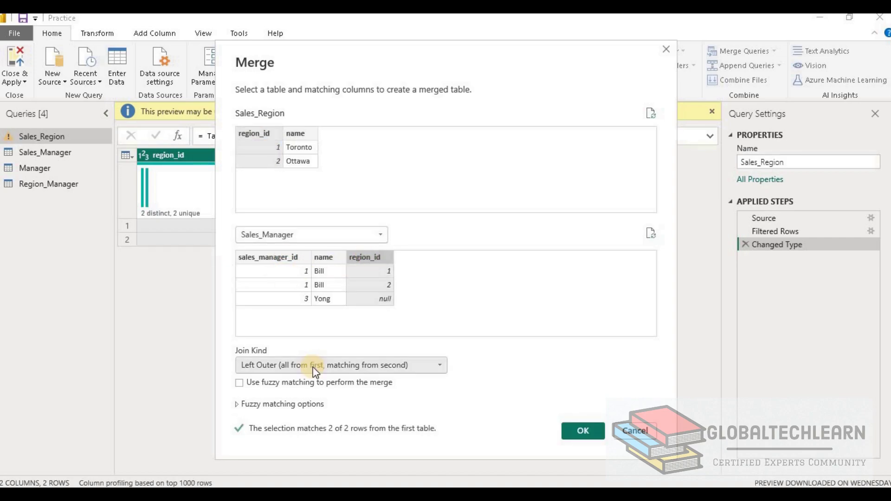
left_click(313, 368)
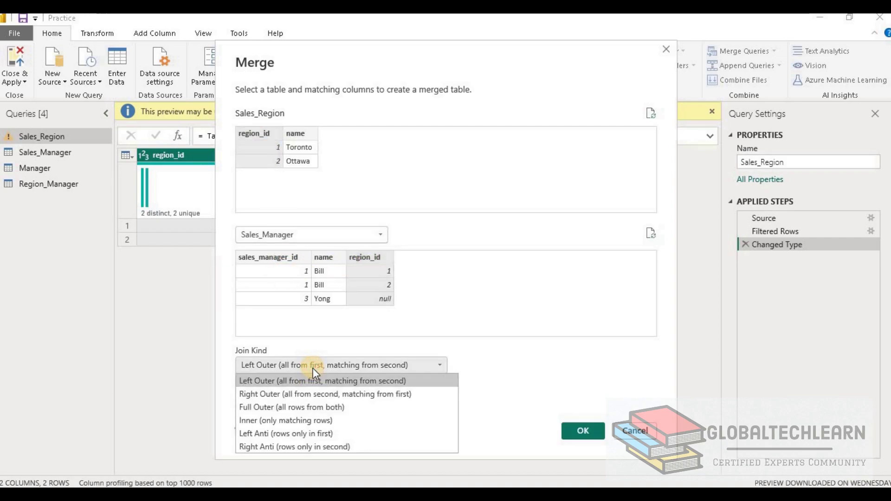
left_click(294, 420)
left_click(582, 431)
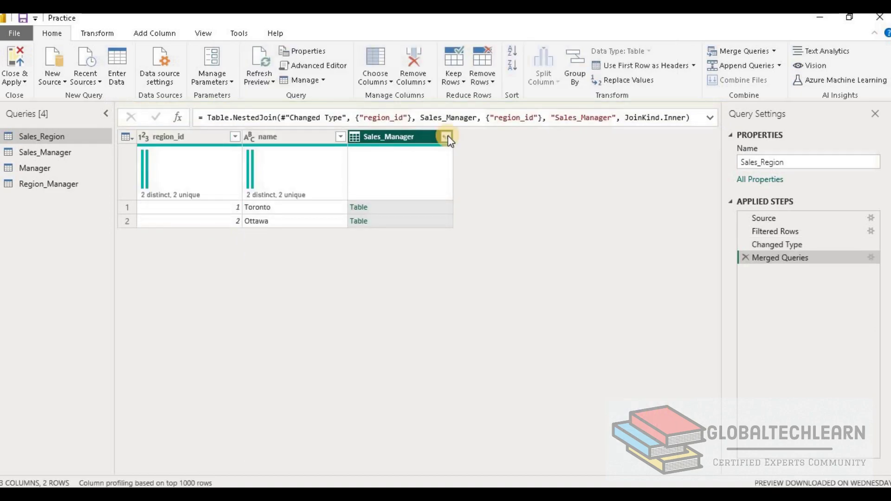
Expand all Sales_Manager columns in Sales_Region, then browse the queries back to Region_Manager.
left_click(446, 137)
left_click(368, 287)
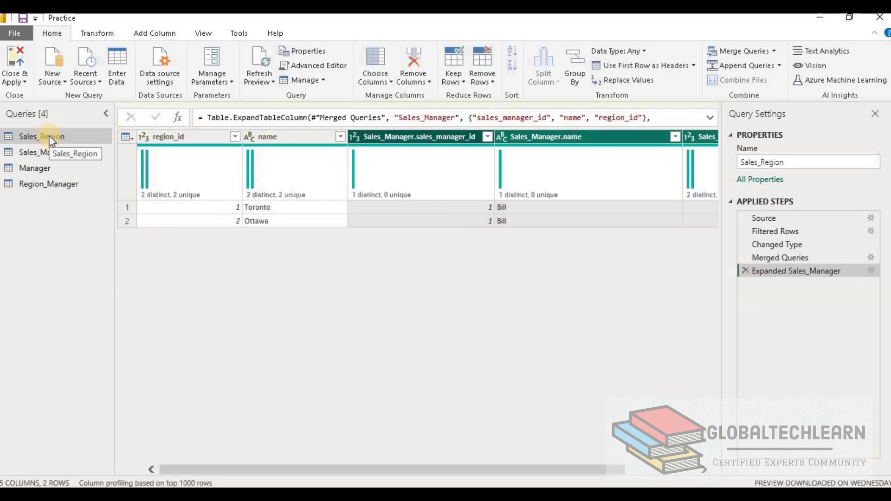
left_click(39, 172)
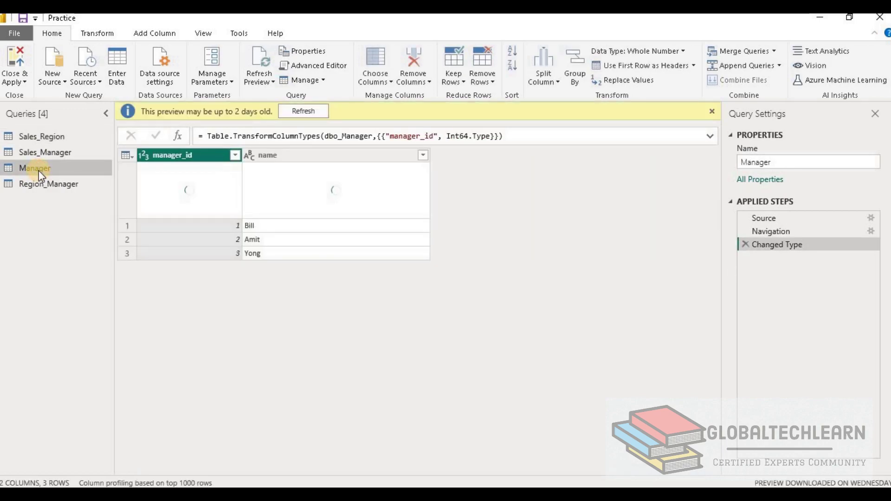
left_click(38, 188)
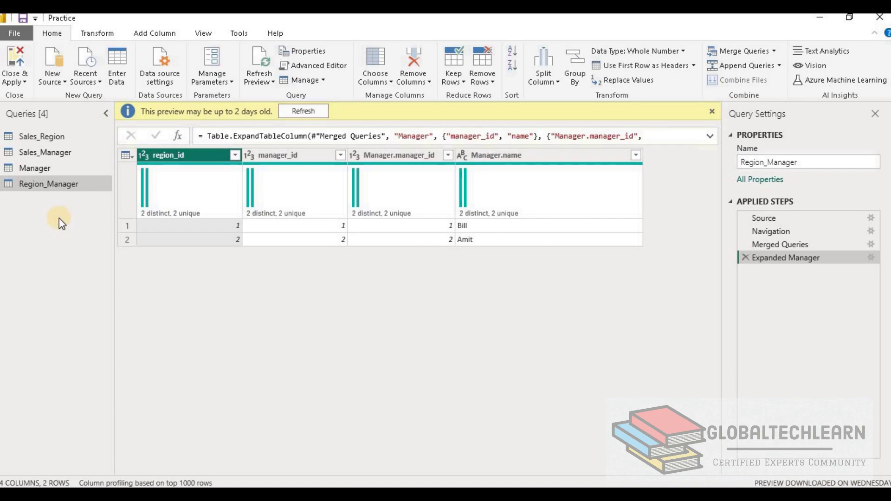
left_click(46, 154)
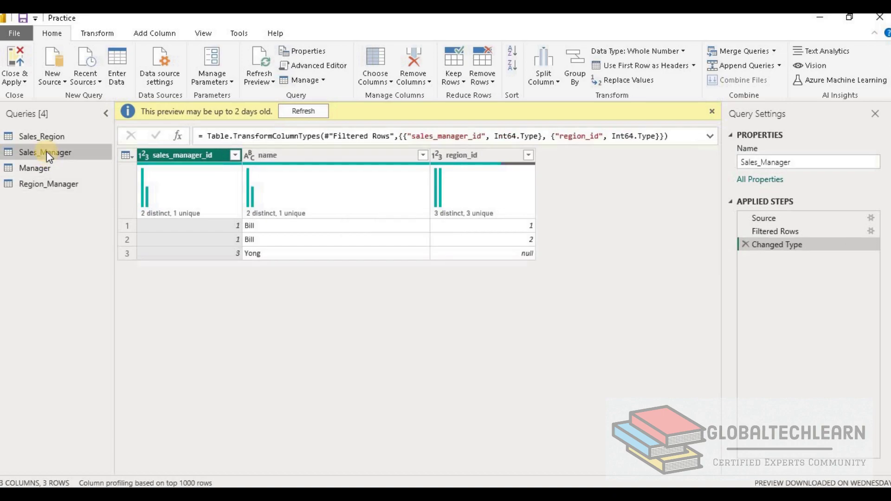
left_click(47, 136)
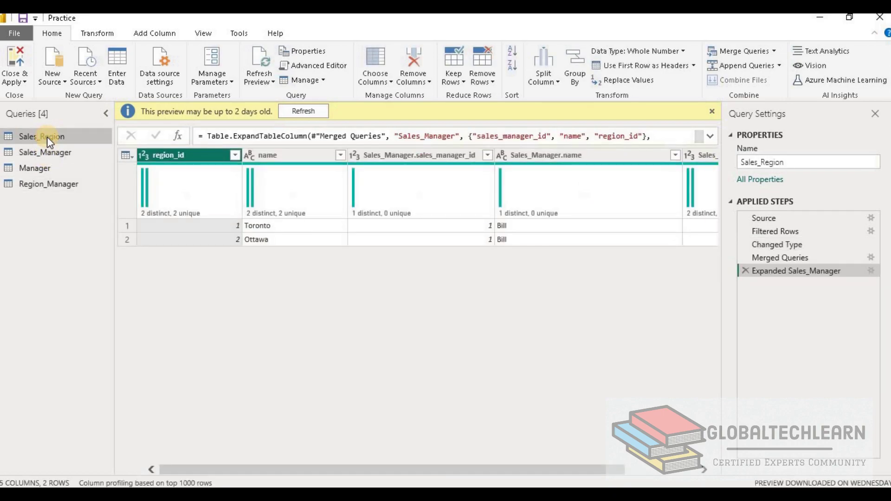
left_click(44, 186)
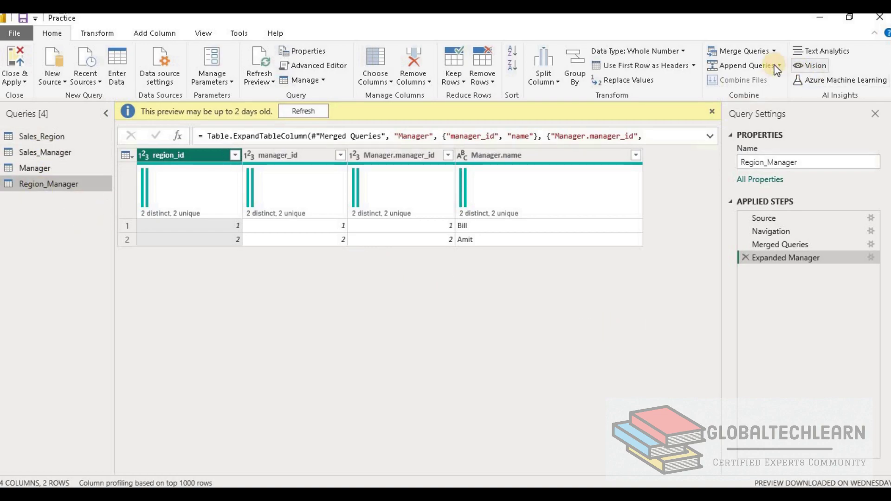
Inner-join Sales_Region into Region_Manager on region_id and expand all its columns.
left_click(745, 51)
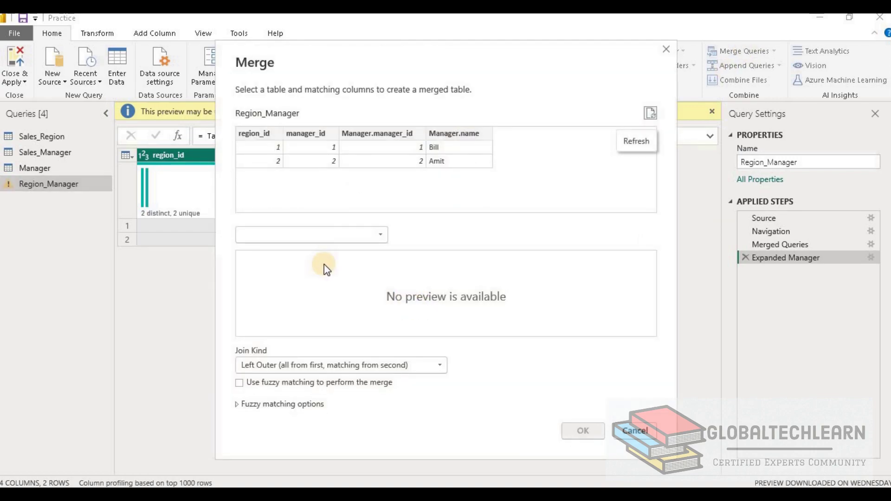
left_click(319, 234)
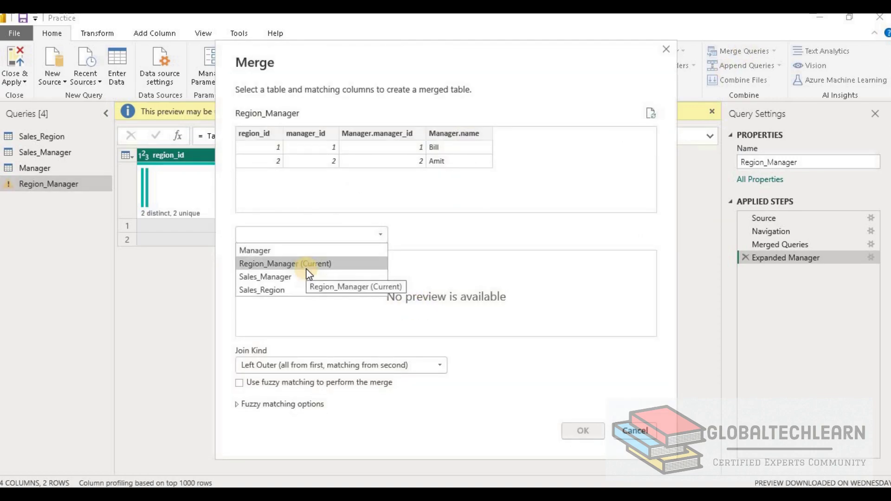
left_click(304, 290)
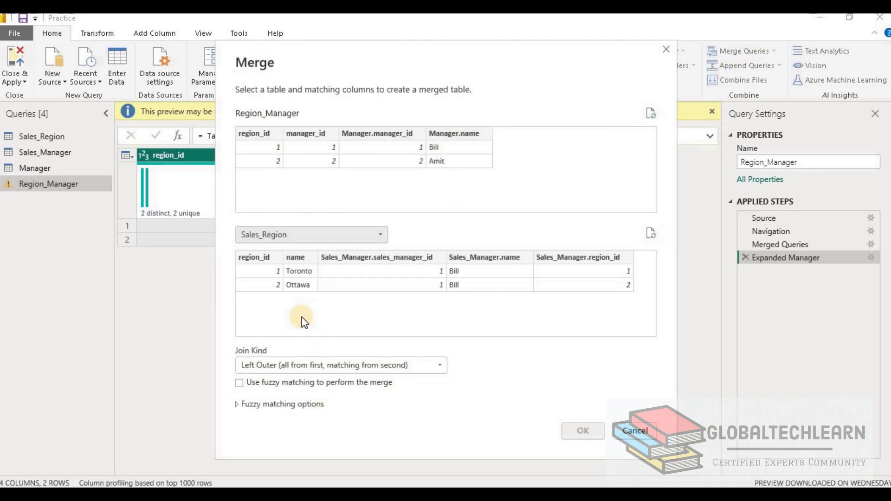
left_click(266, 264)
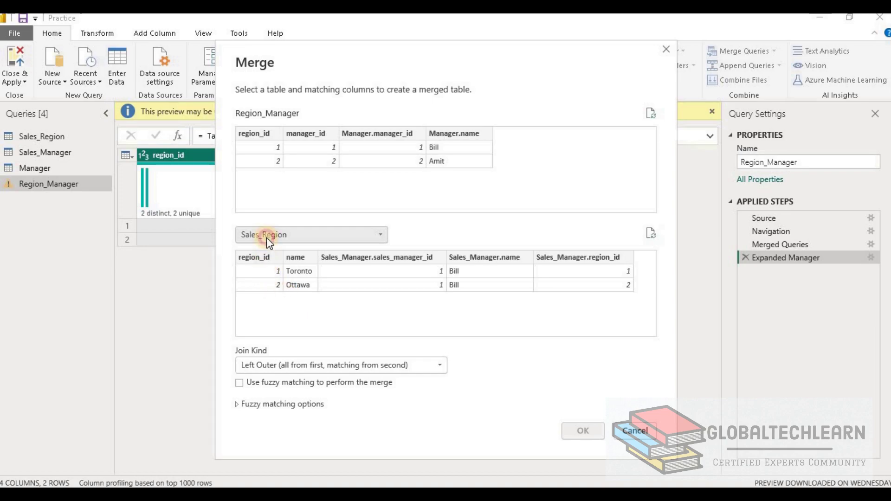
left_click(255, 134)
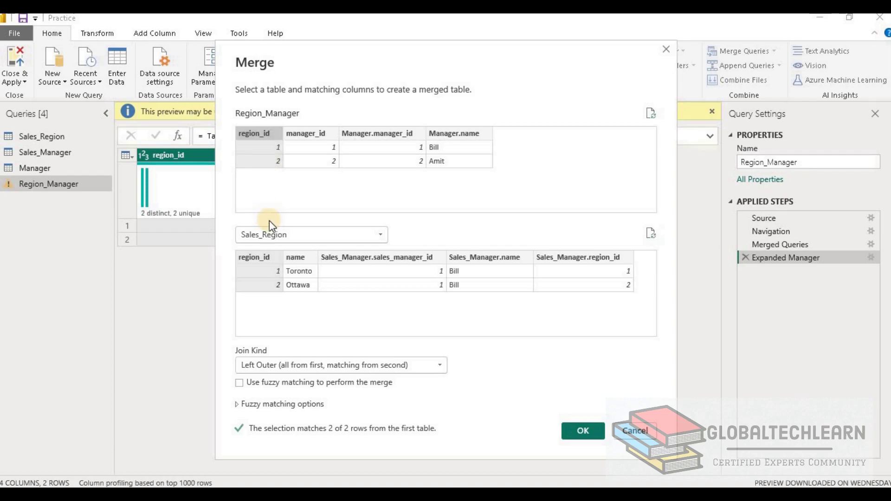
left_click(316, 366)
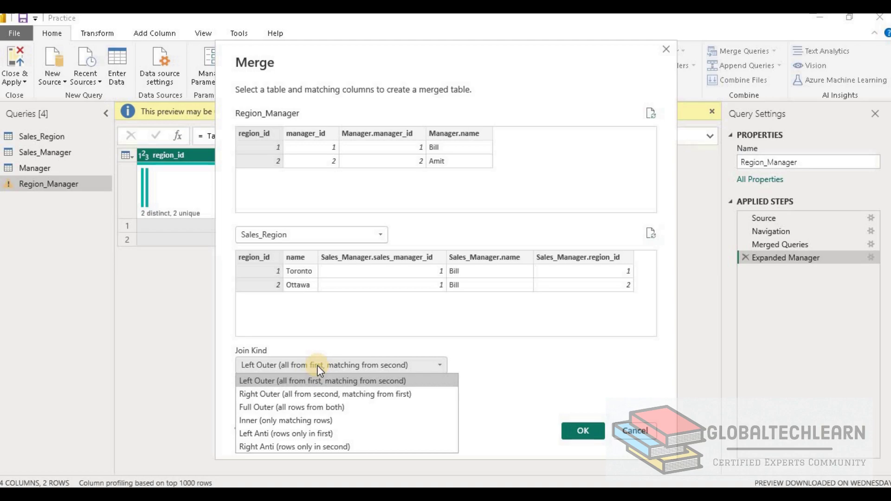
left_click(328, 421)
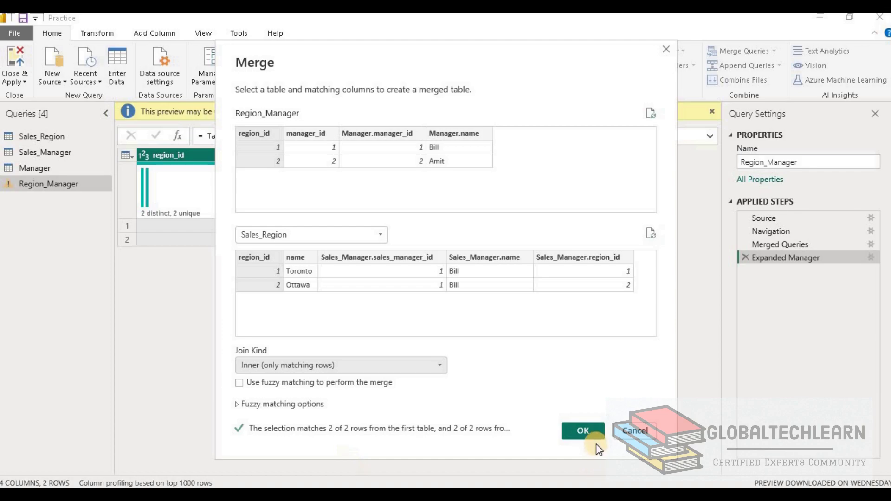
left_click(589, 434)
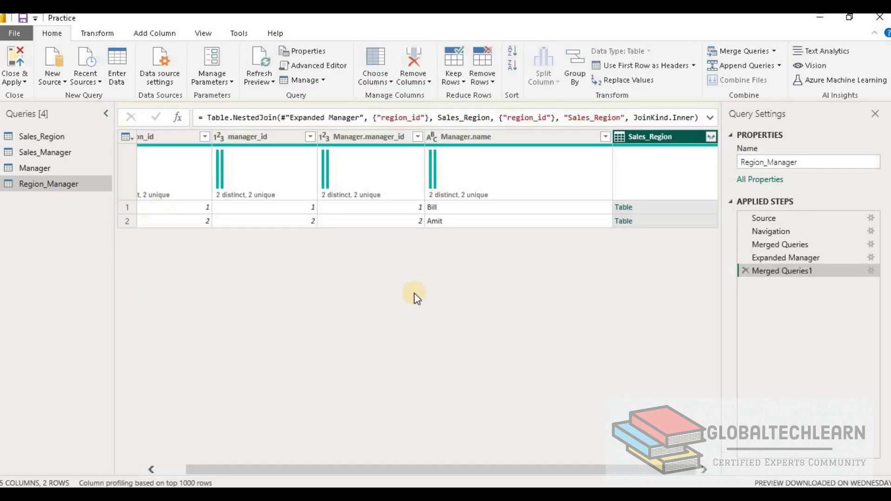
left_click(712, 137)
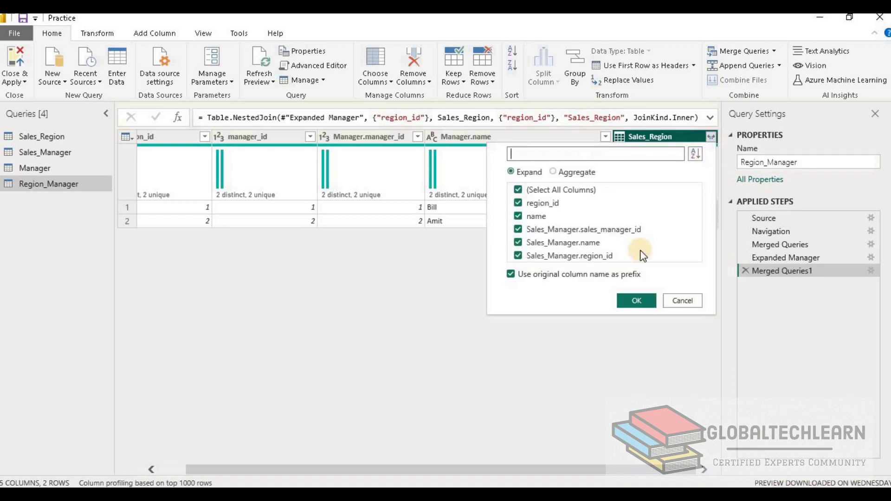
left_click(635, 300)
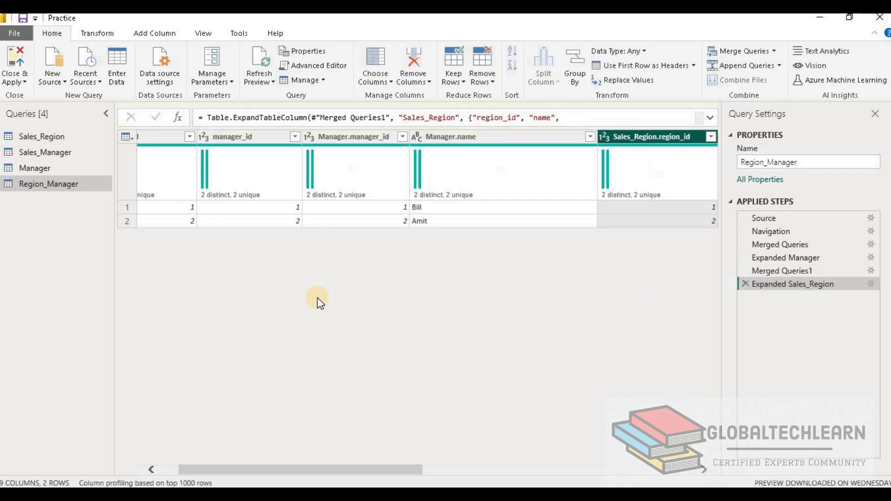